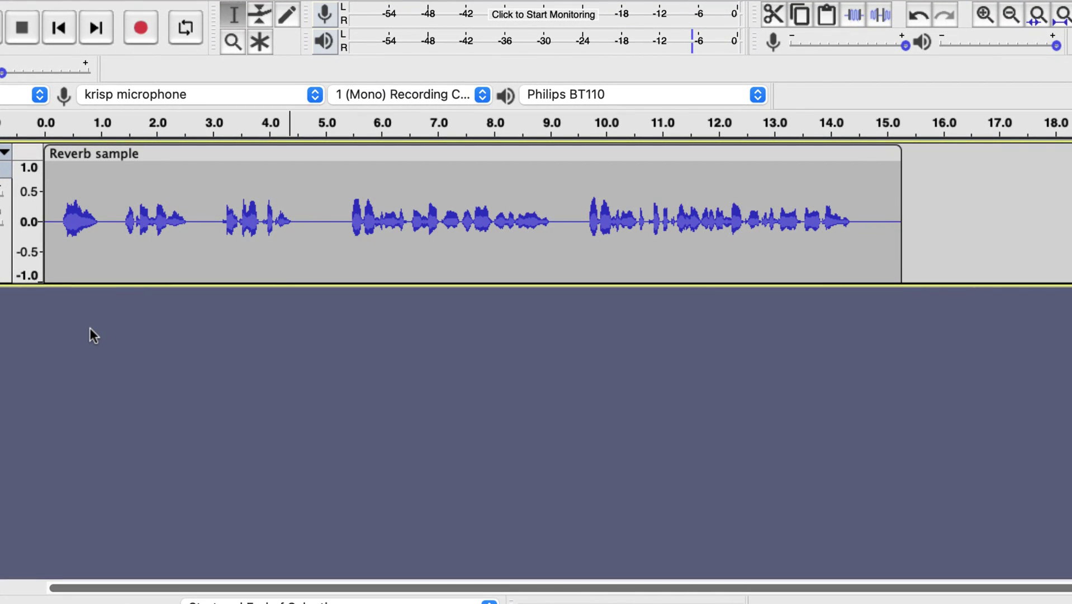
Play the Reverb sample clip, then paste a first stretch of end silence after it.
left_click(54, 228)
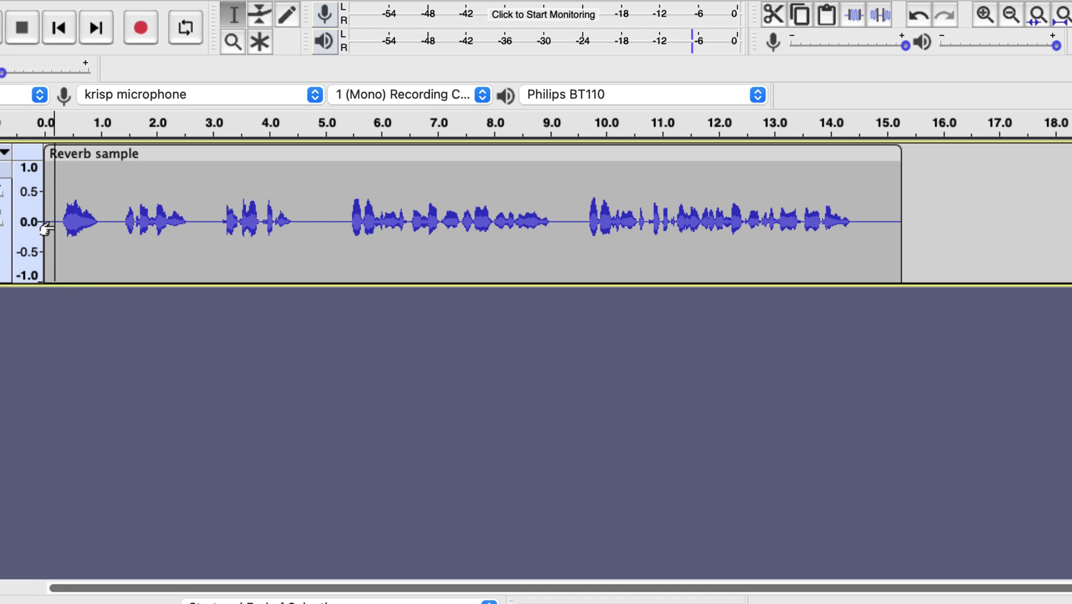
key("space")
left_click_drag(862, 214, 894, 242)
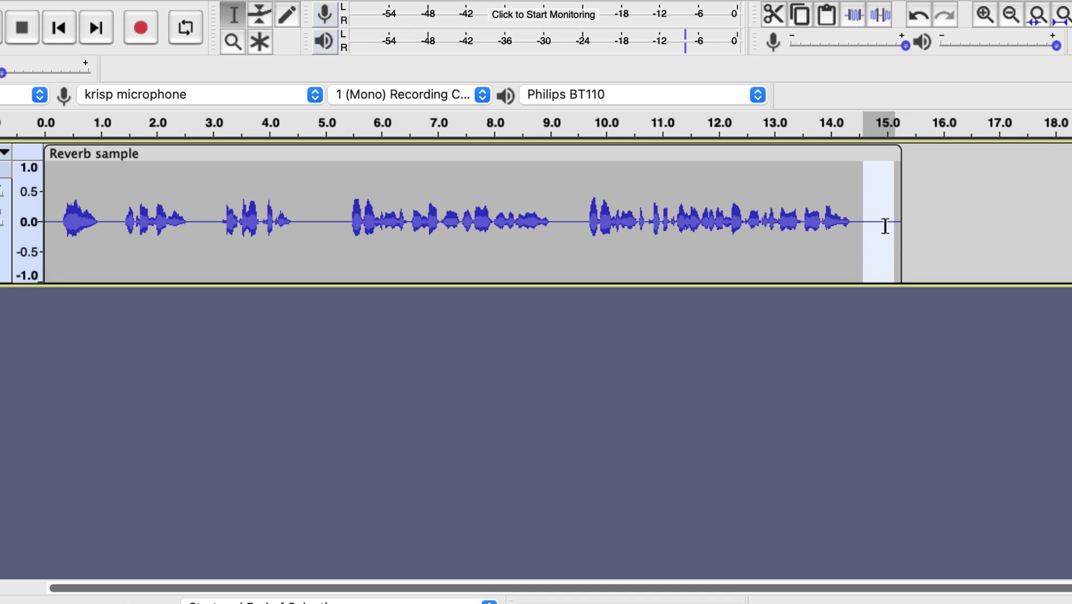
left_click(887, 224)
key("ctrl+v")
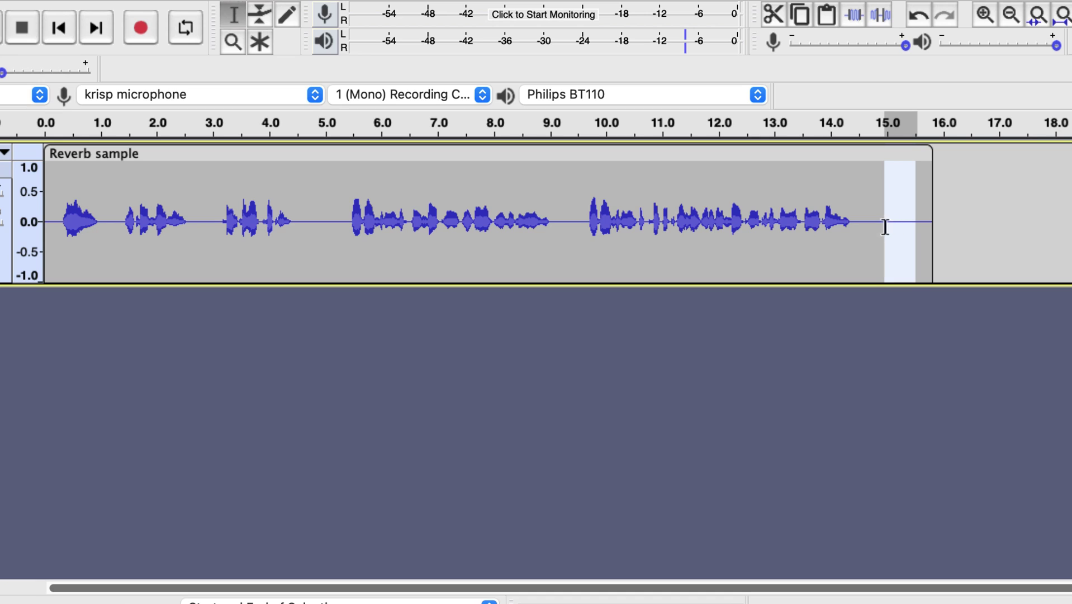
Paste three more pieces of silence to extend the clip to about 17.5 seconds, then select all.
left_click(901, 227)
key("ctrl+v")
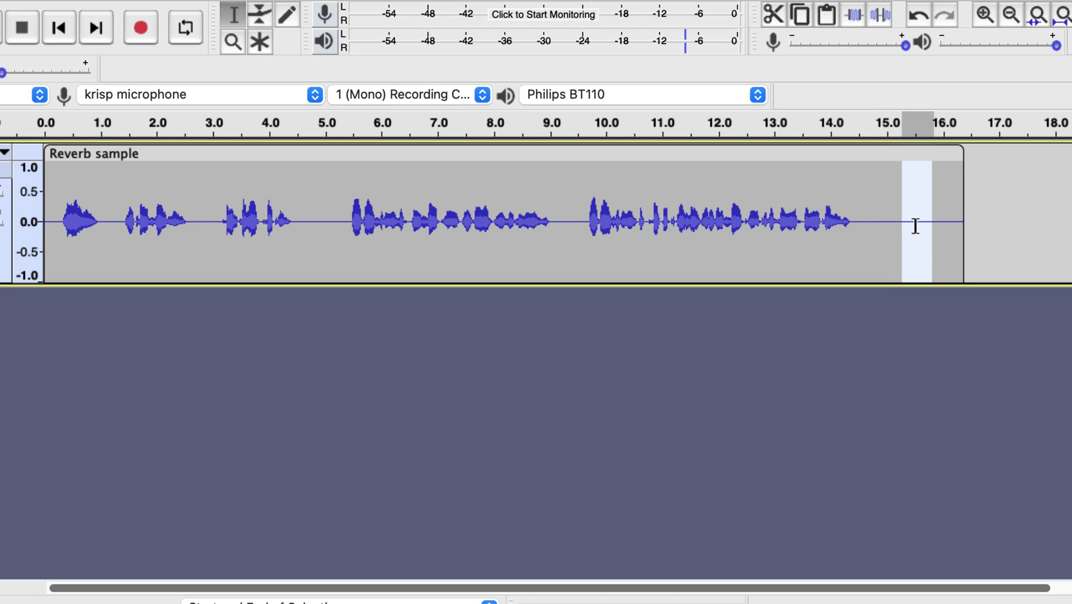
left_click(912, 227)
key("ctrl+v")
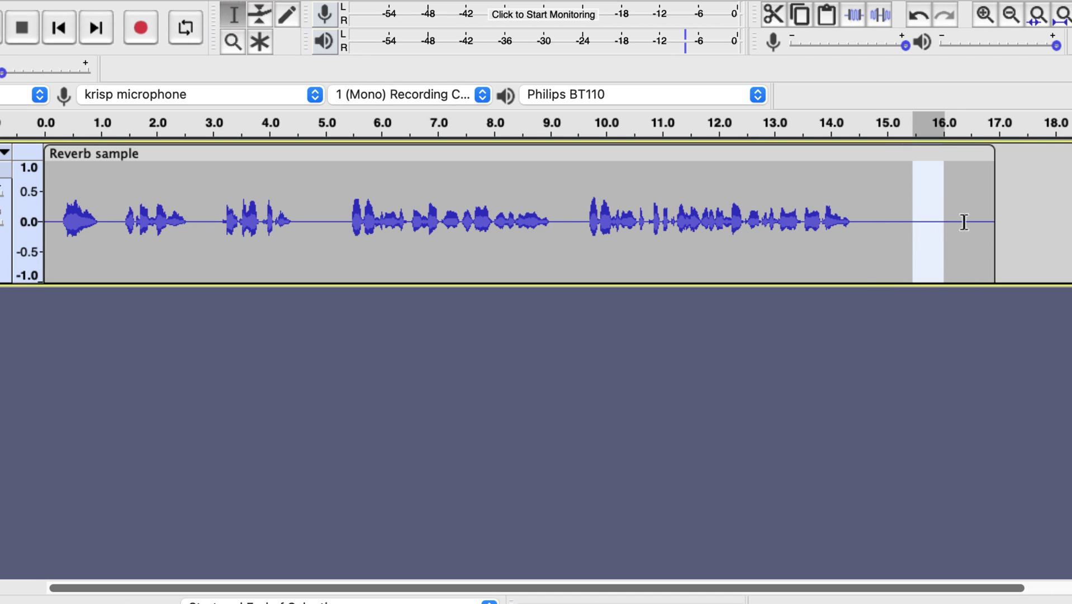
left_click(964, 224)
key("ctrl+v")
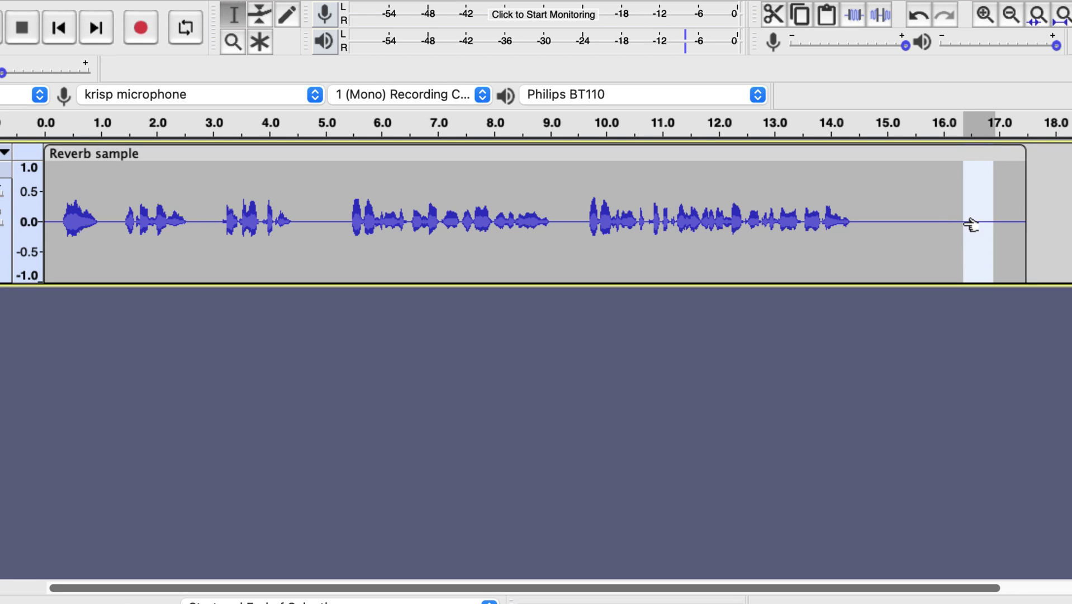
key("ctrl+a")
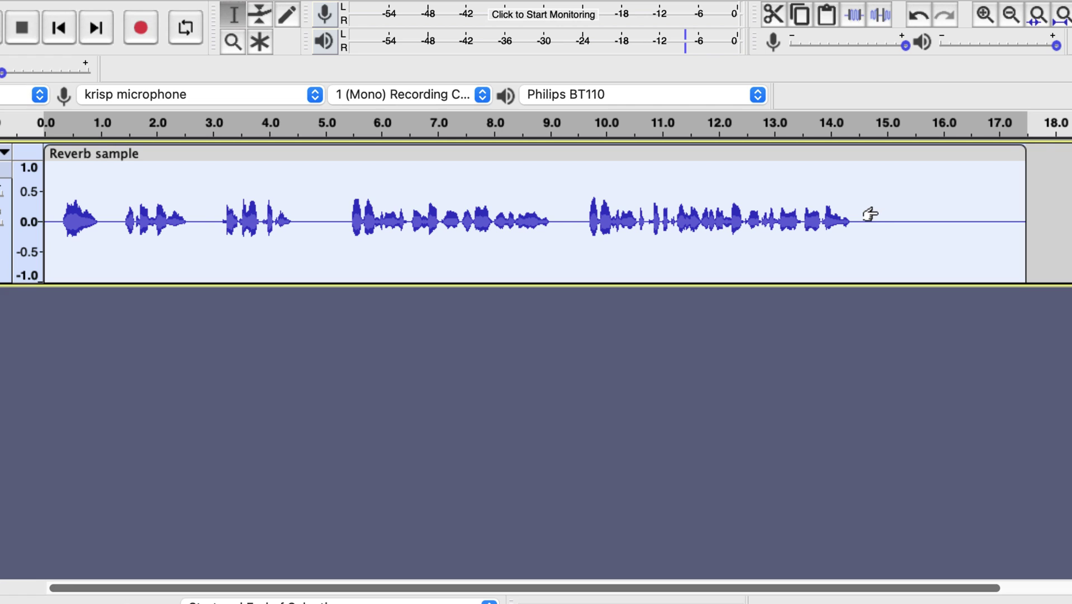
Duplicate the Reverb sample track, select only the bottom copy, and bring up the Effect menu.
key("ctrl+d")
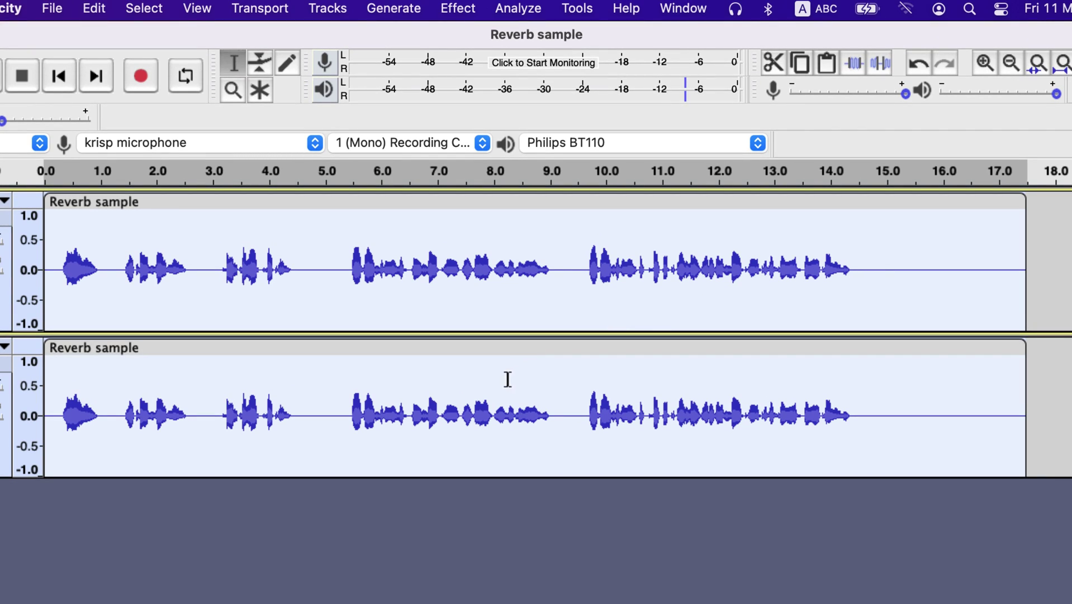
left_click(457, 407)
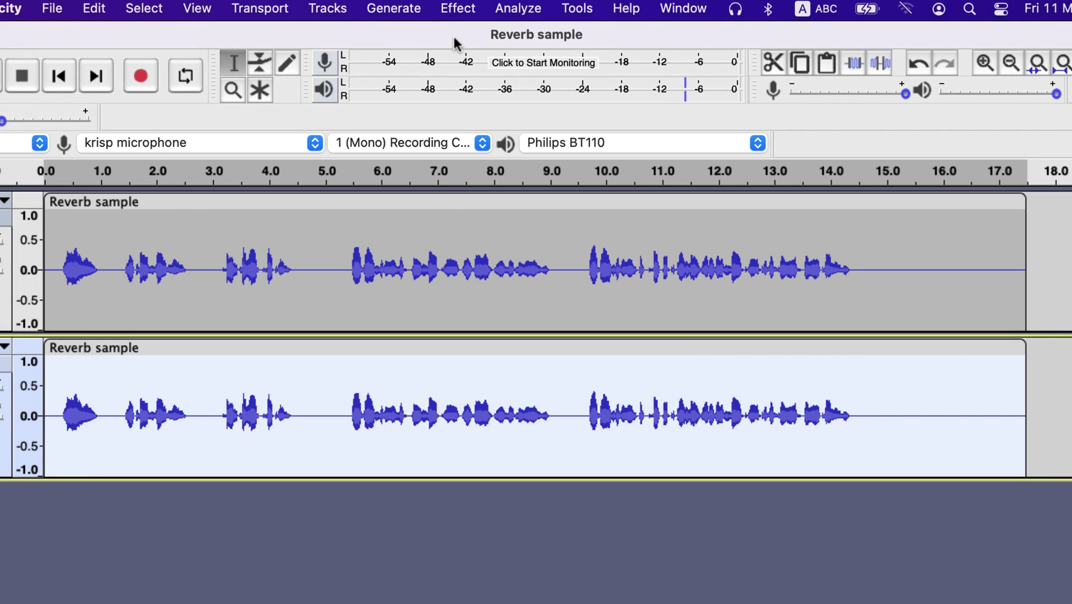
left_click(455, 11)
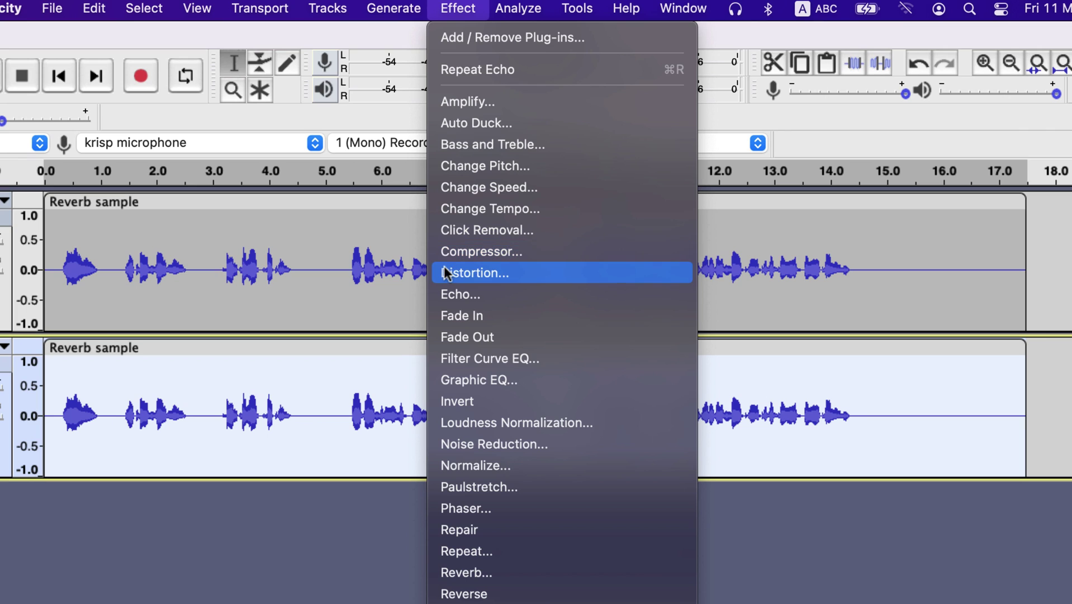
Apply the Reverb effect with the Cathedral factory preset to the bottom track.
left_click(460, 573)
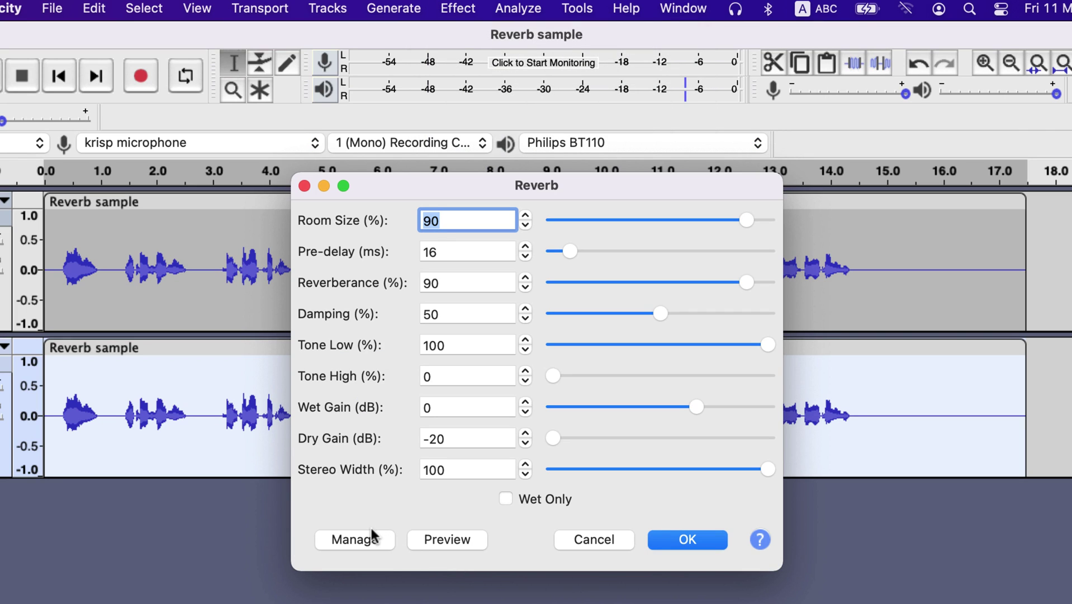
left_click(354, 538)
mouse_move(394, 587)
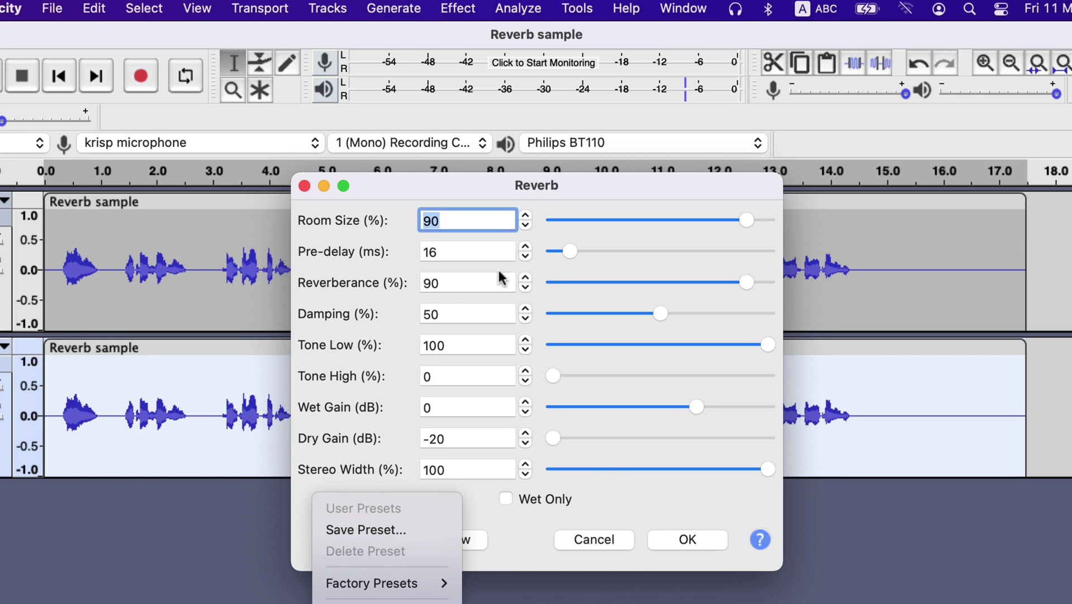
left_click(489, 181)
left_click_drag(498, 187, 316, 24)
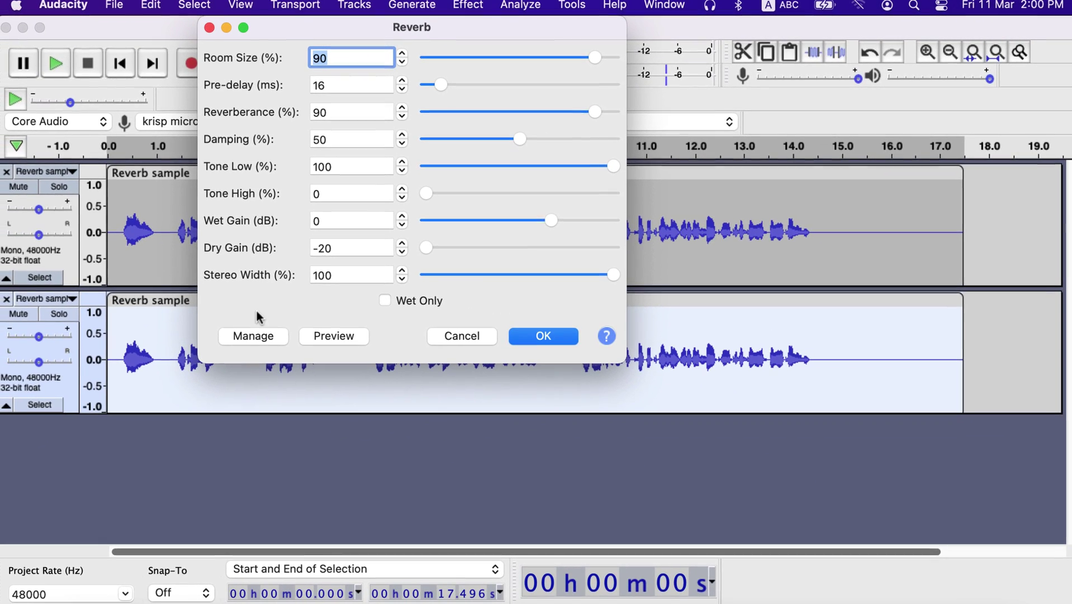
left_click(230, 369)
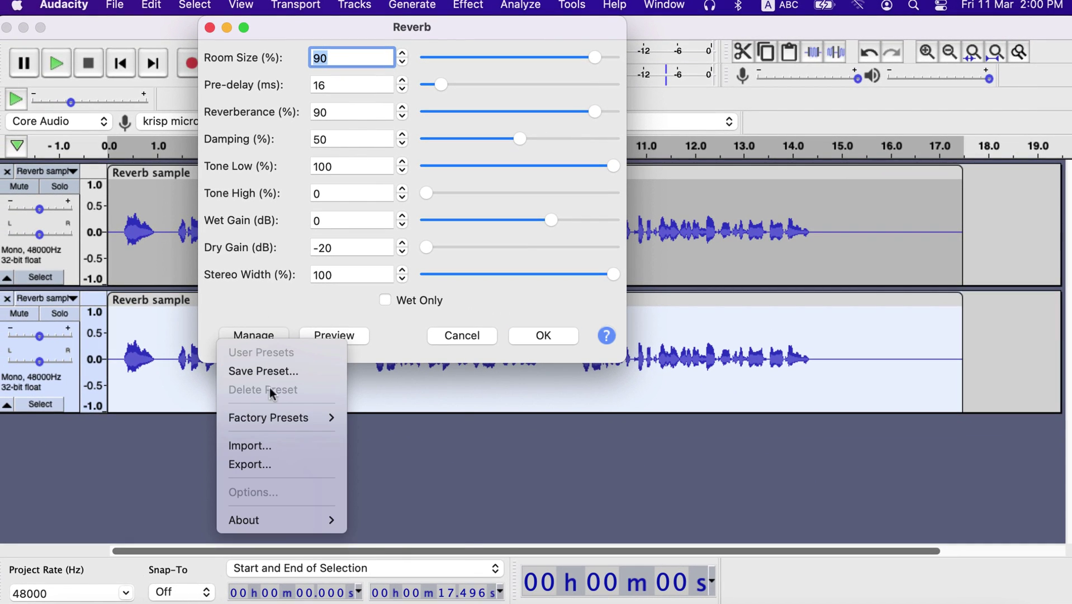
mouse_move(307, 422)
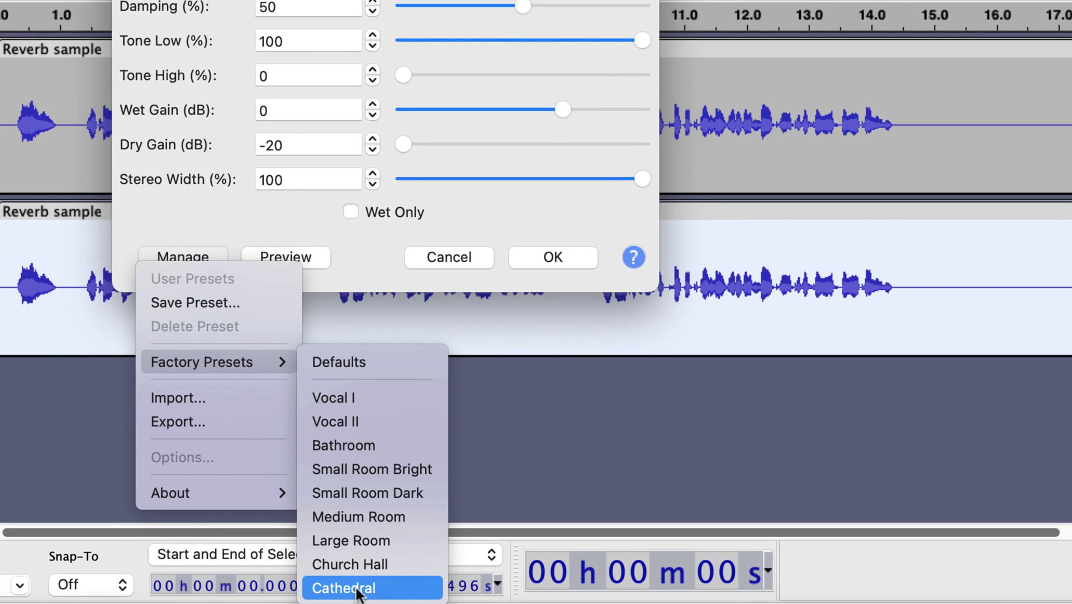
left_click(343, 588)
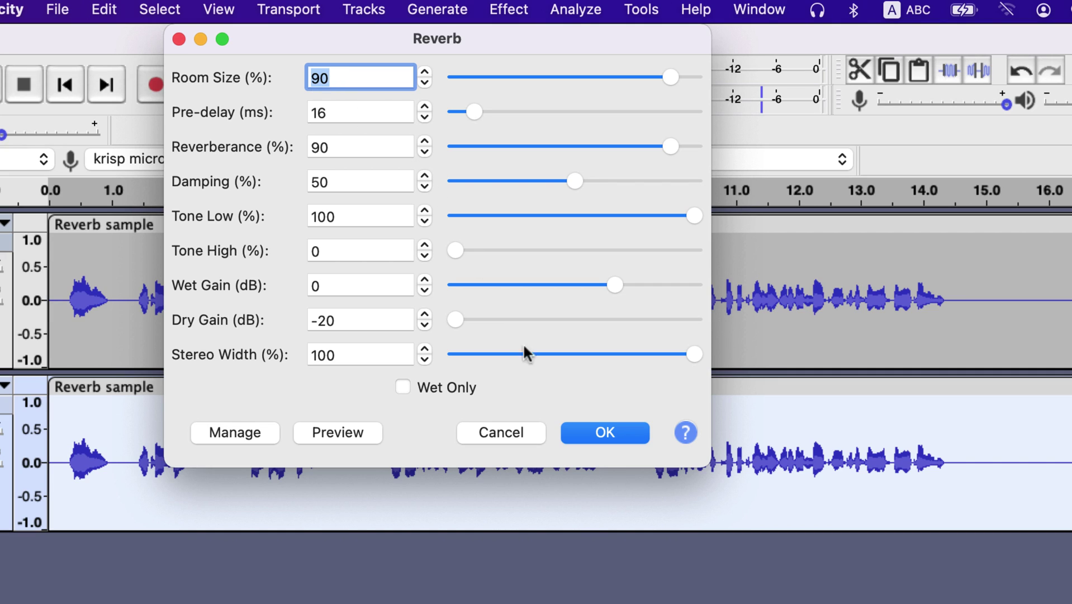
left_click(588, 435)
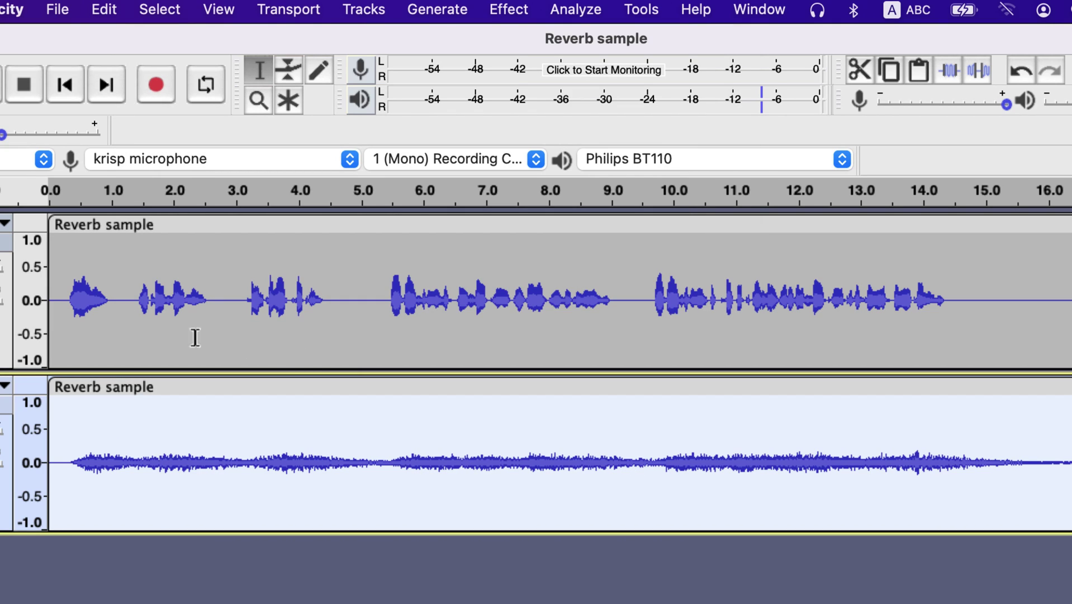
left_click(50, 302)
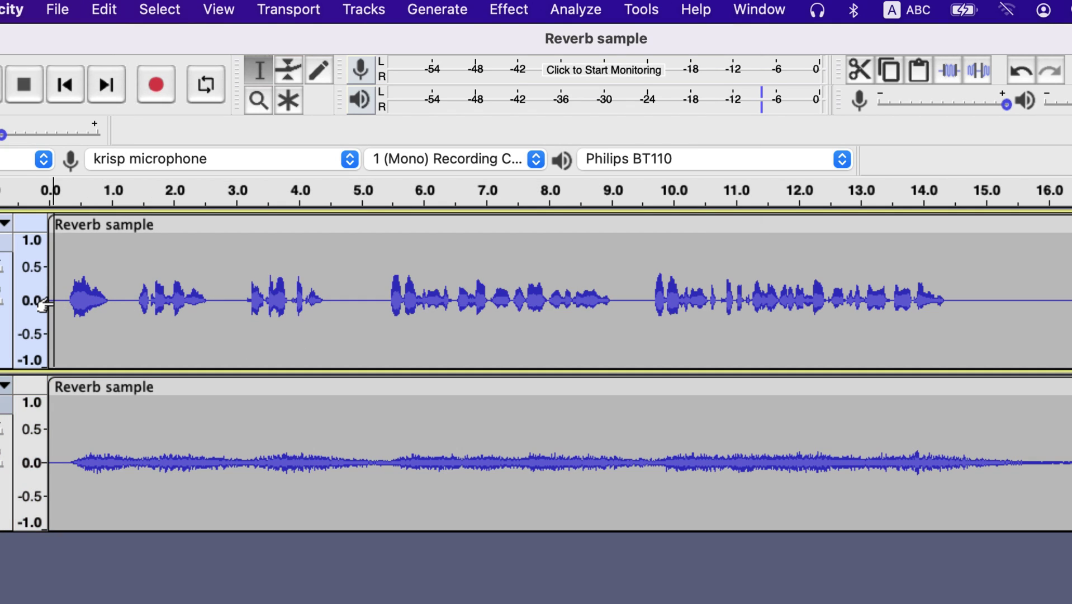
key("space")
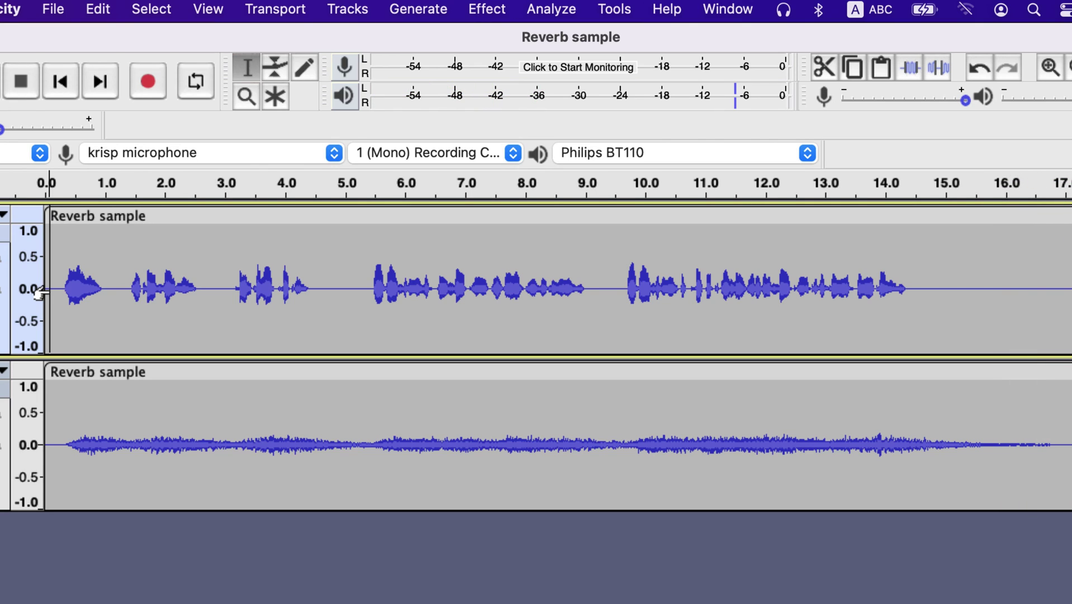
Select the whole top clip and set Echo delay time to 0.7 seconds, keeping decay 0.5.
double_click(153, 279)
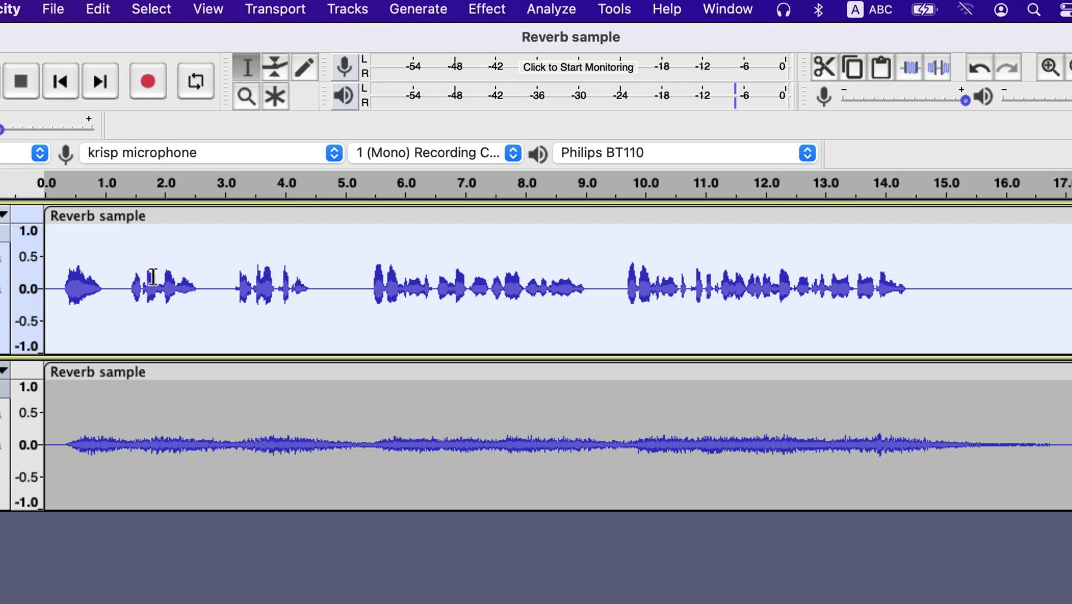
left_click(486, 9)
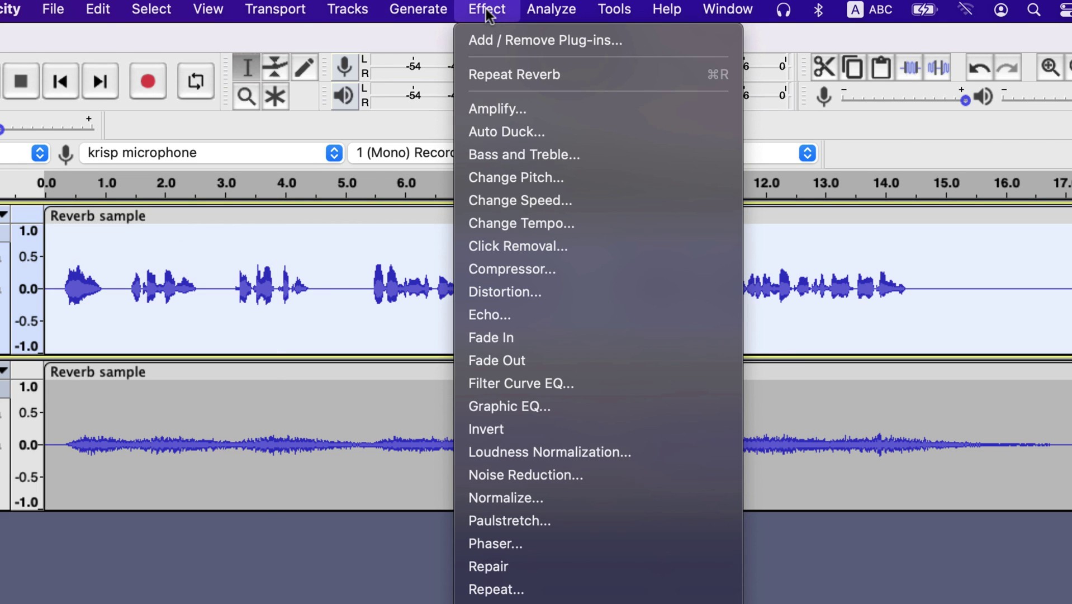
left_click(485, 315)
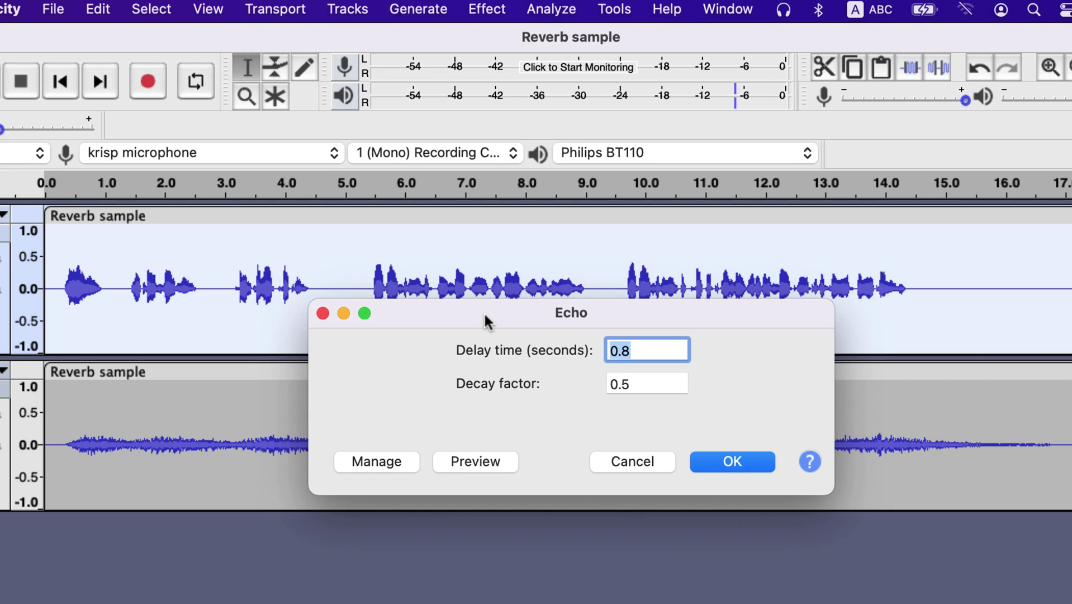
left_click(644, 357)
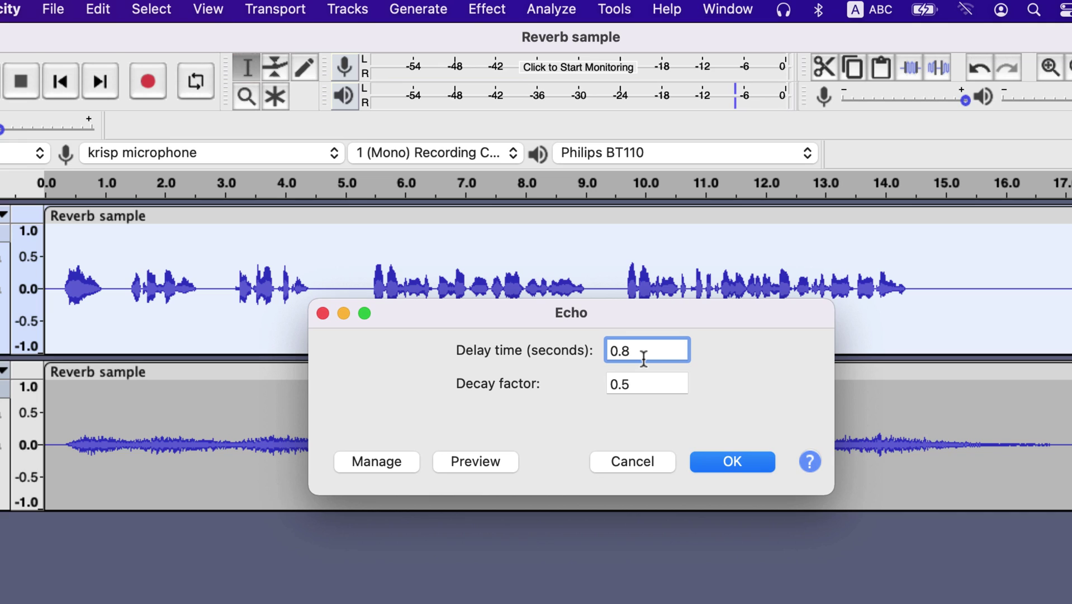
key("BackSpace")
left_click(655, 381)
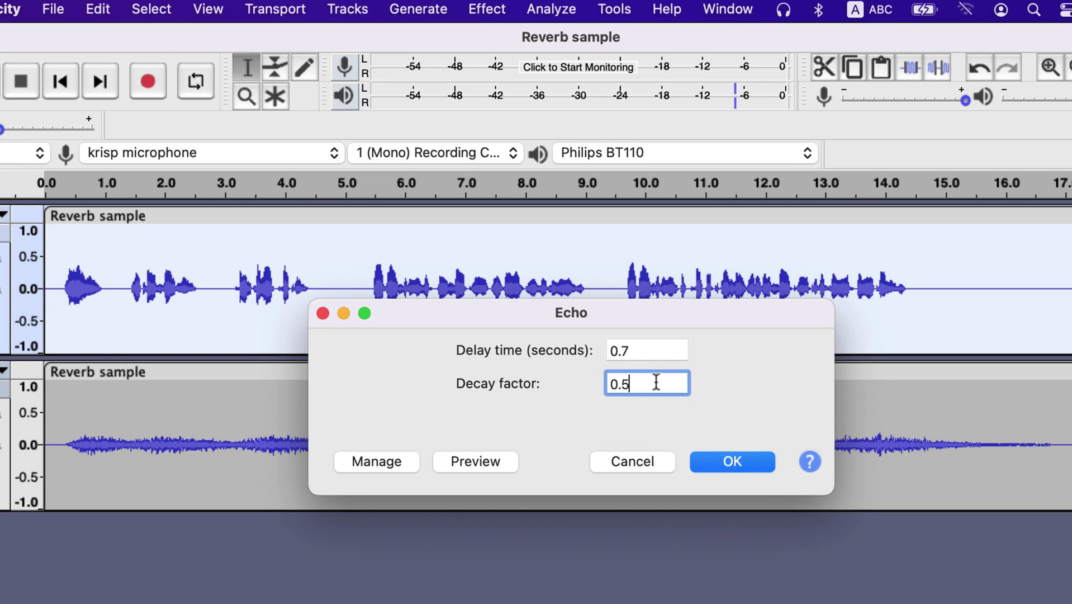
Apply the echo to the top track and play the result back from 0 seconds.
left_click(715, 460)
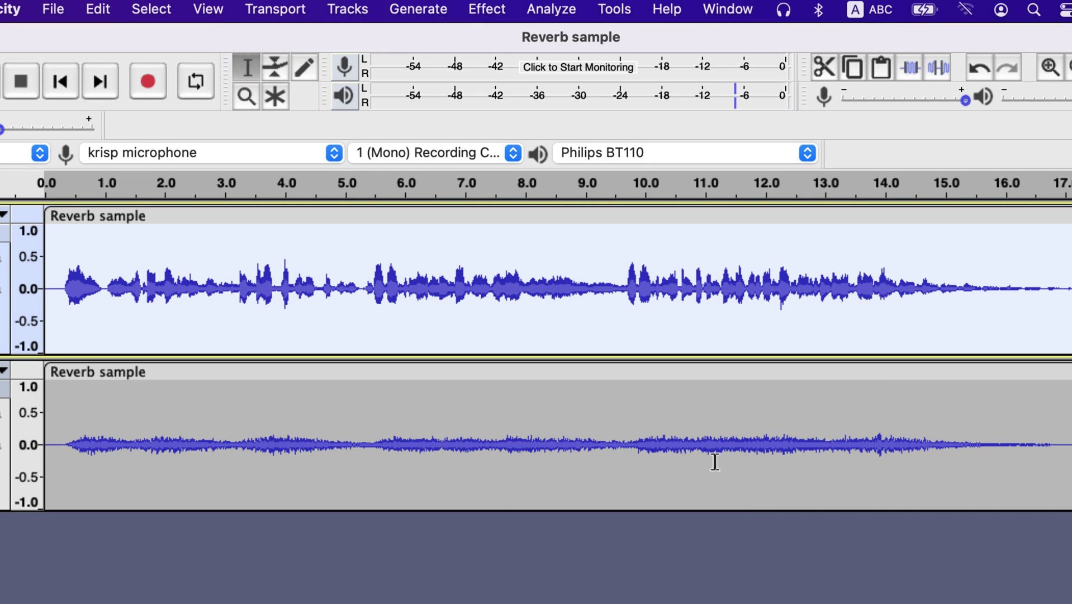
left_click(50, 300)
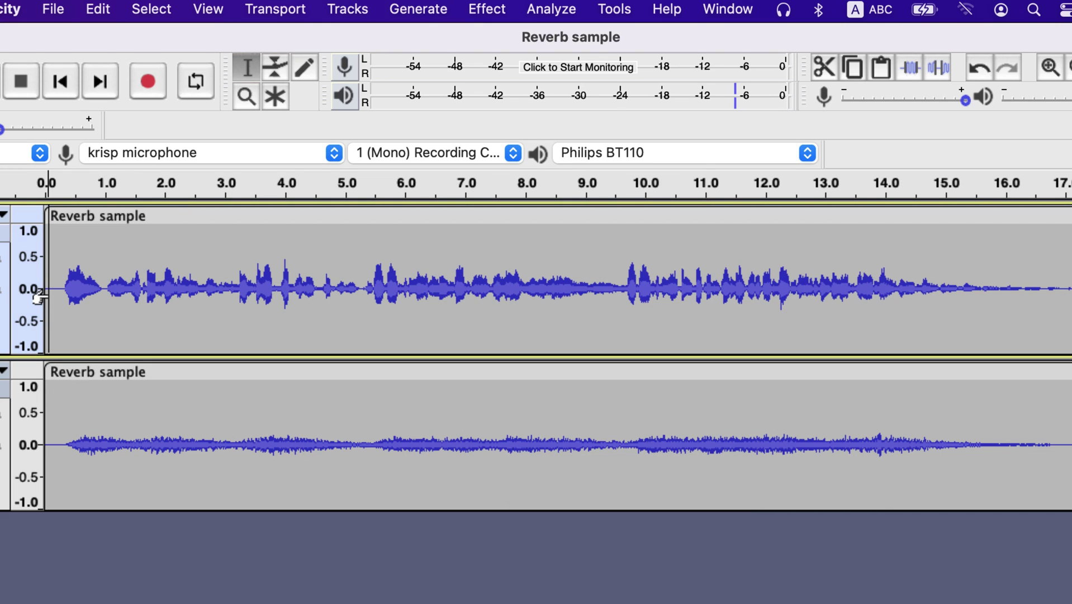
key("space")
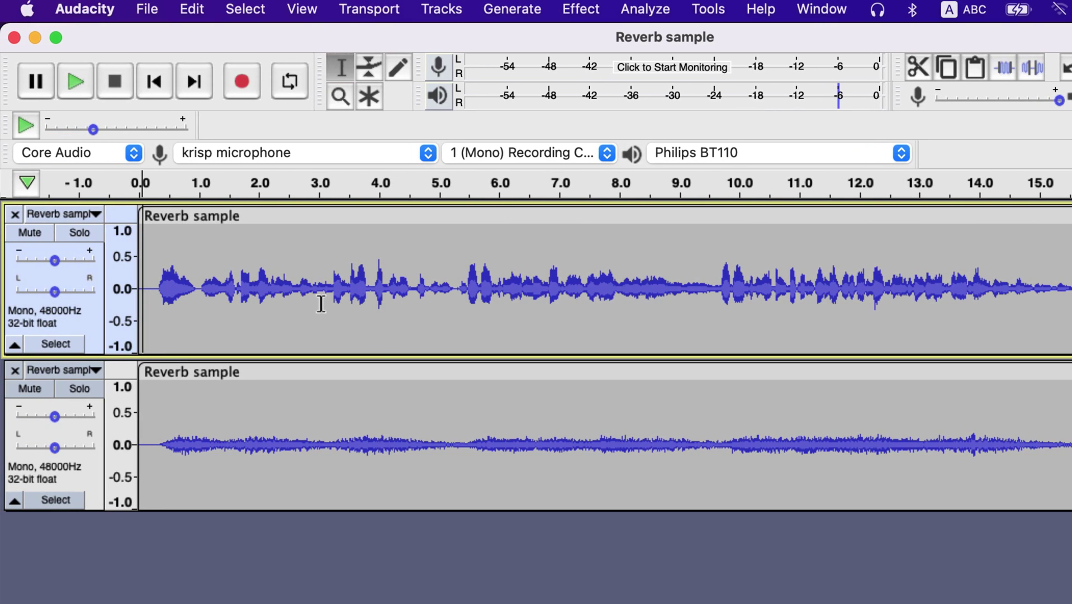
Solo the bottom Cathedral reverb track and play it alone briefly.
left_click(78, 388)
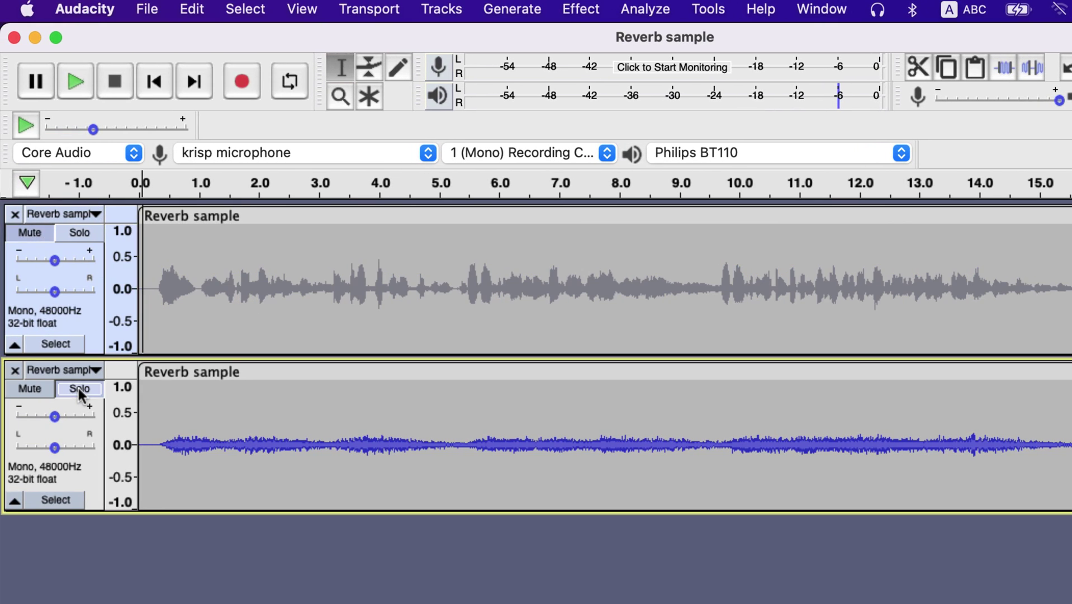
left_click(146, 420)
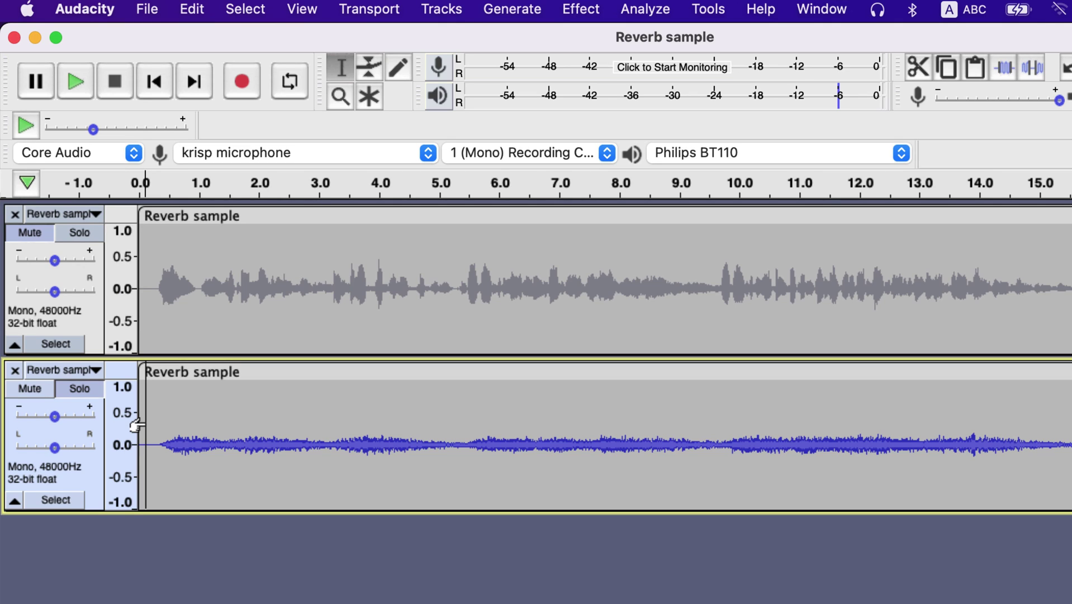
key("space")
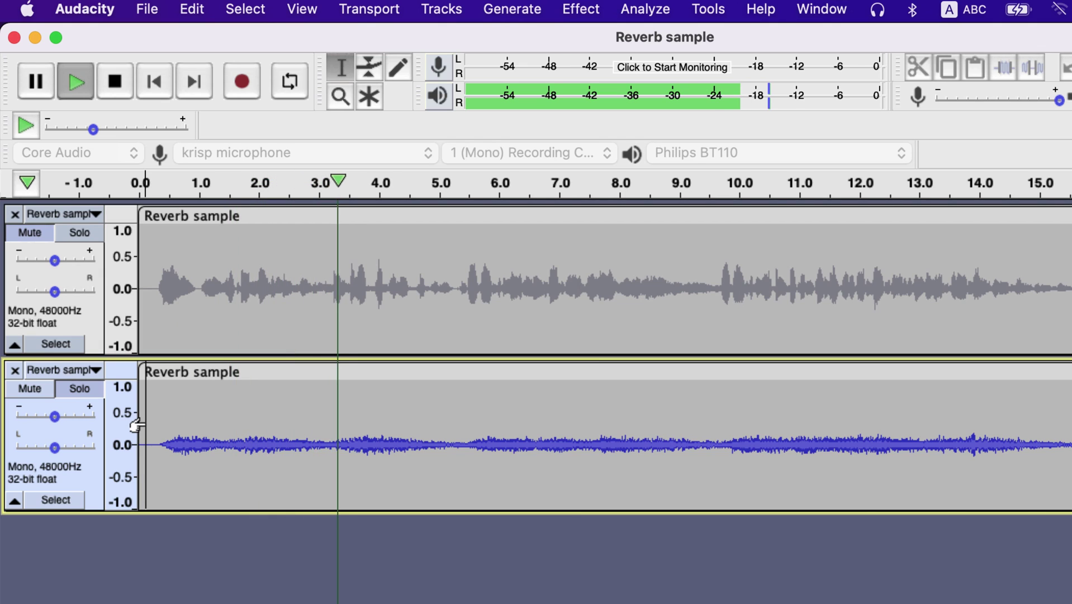
key("space")
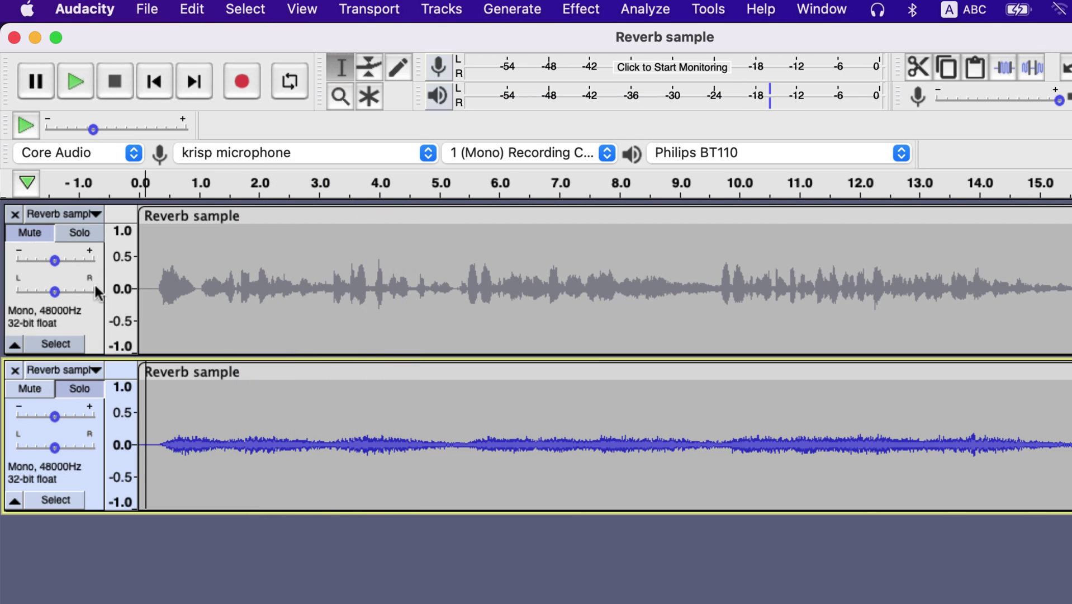
Solo the echoed top track instead and play it alone for about 9 seconds.
left_click(80, 233)
left_click(143, 269)
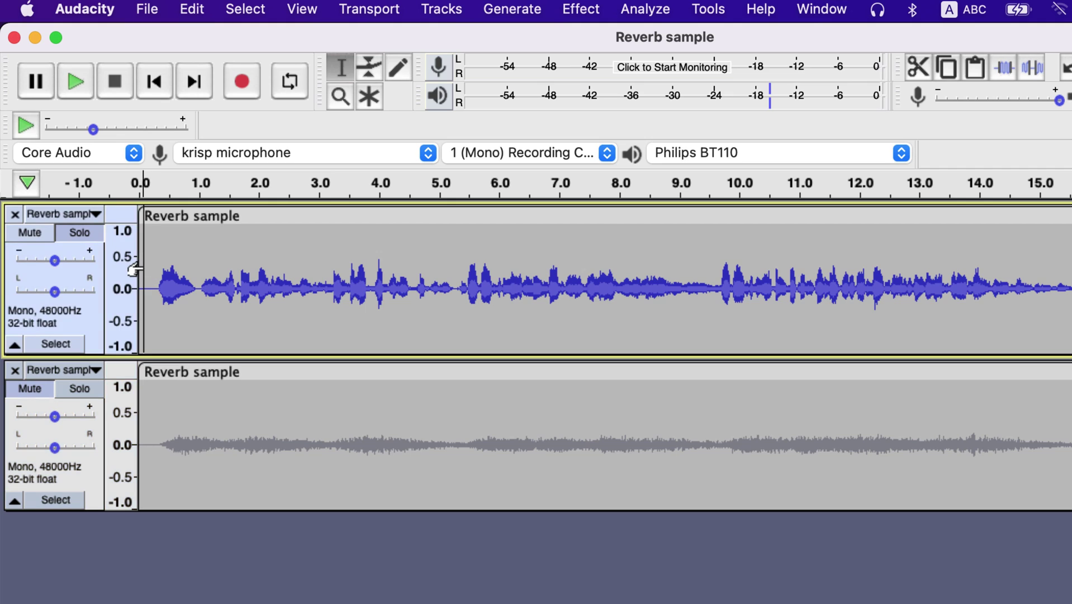
key("space")
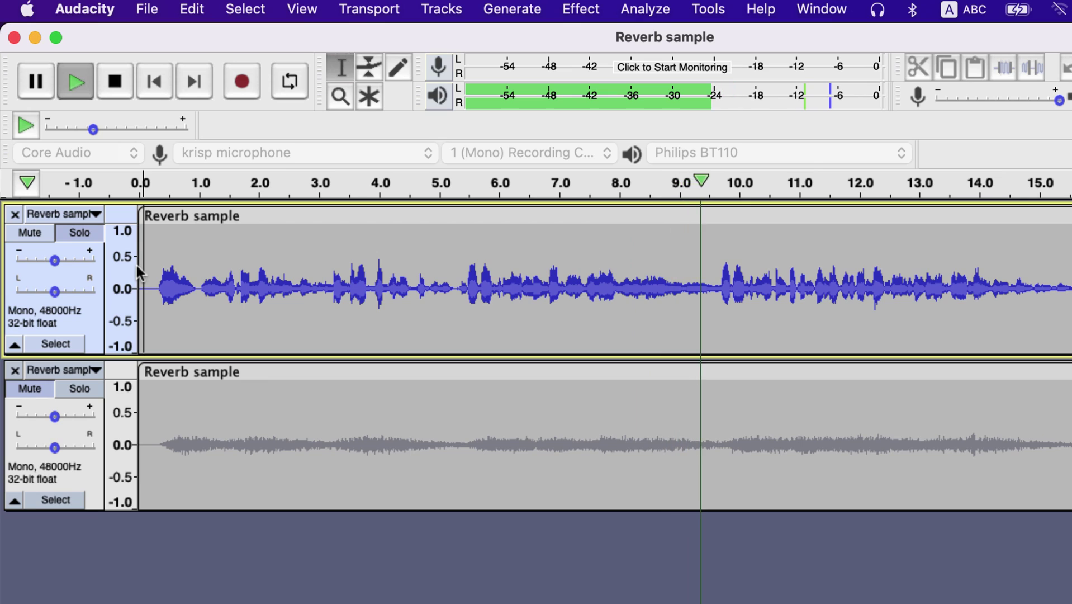
key("space")
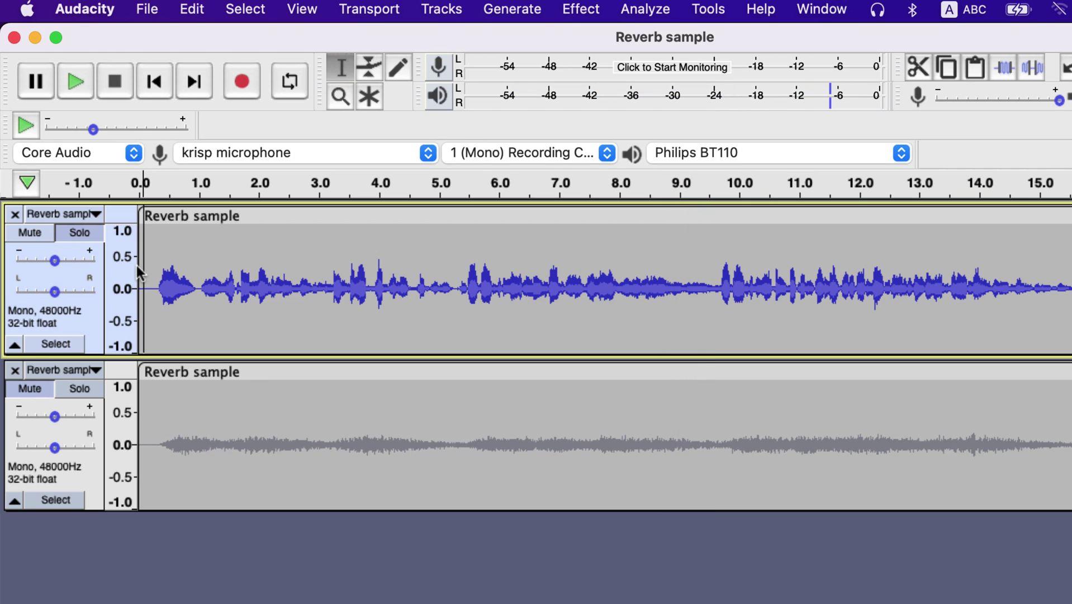